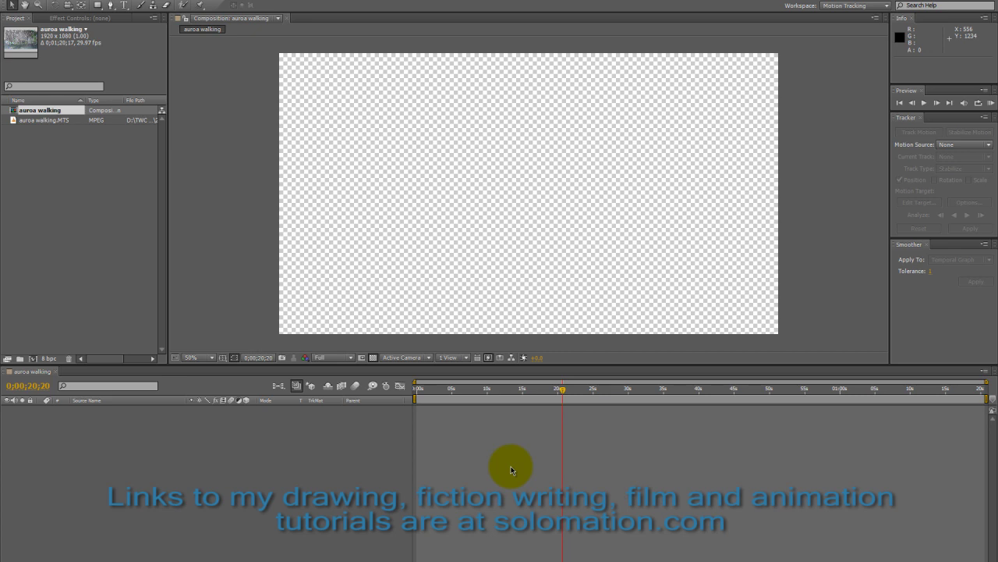
- Add the auroa walking.MTS footage to the composition and trim the layer to end at 0;00;19;20
{"action": "left_click", "coordinate": [21, 120]}
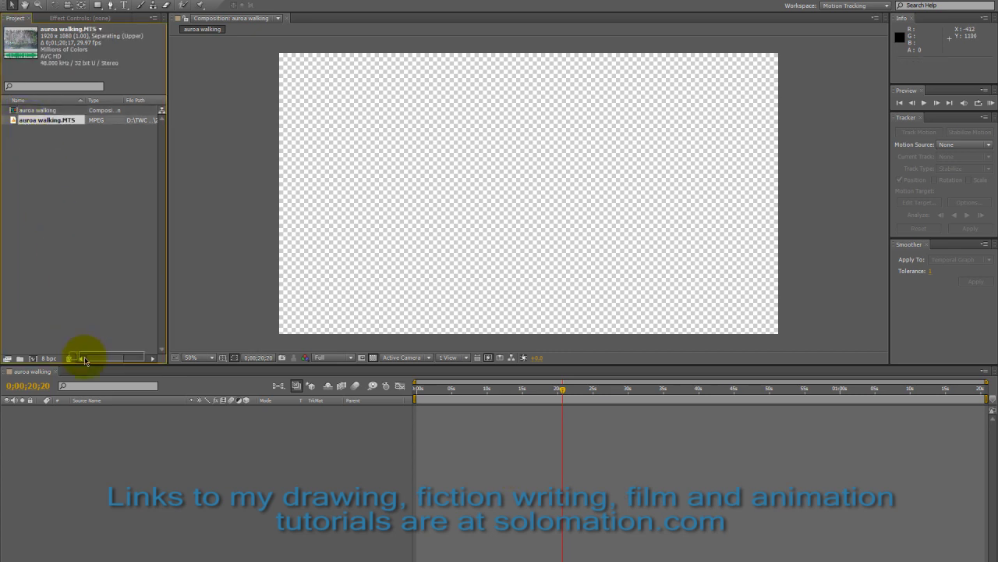
{"action": "left_click_drag", "start_coordinate": [84, 360], "coordinate": [94, 423]}
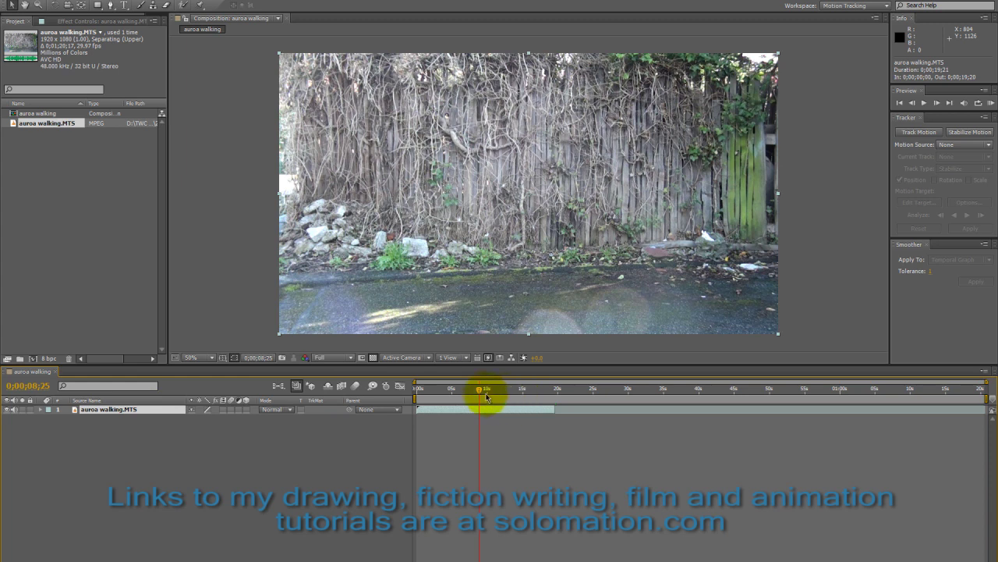
{"action": "left_click_drag", "start_coordinate": [479, 388], "coordinate": [491, 407]}
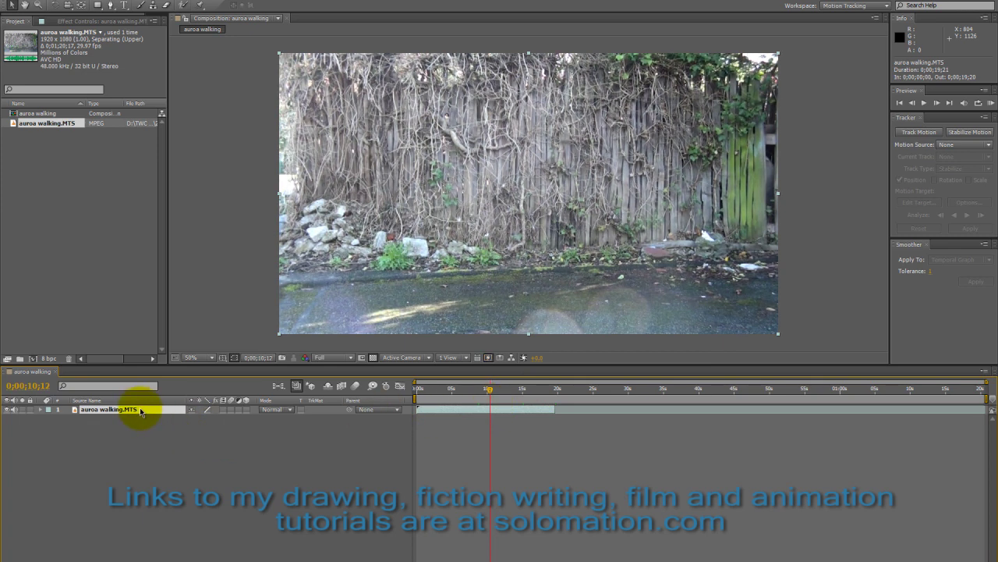
{"action": "left_click", "coordinate": [140, 411]}
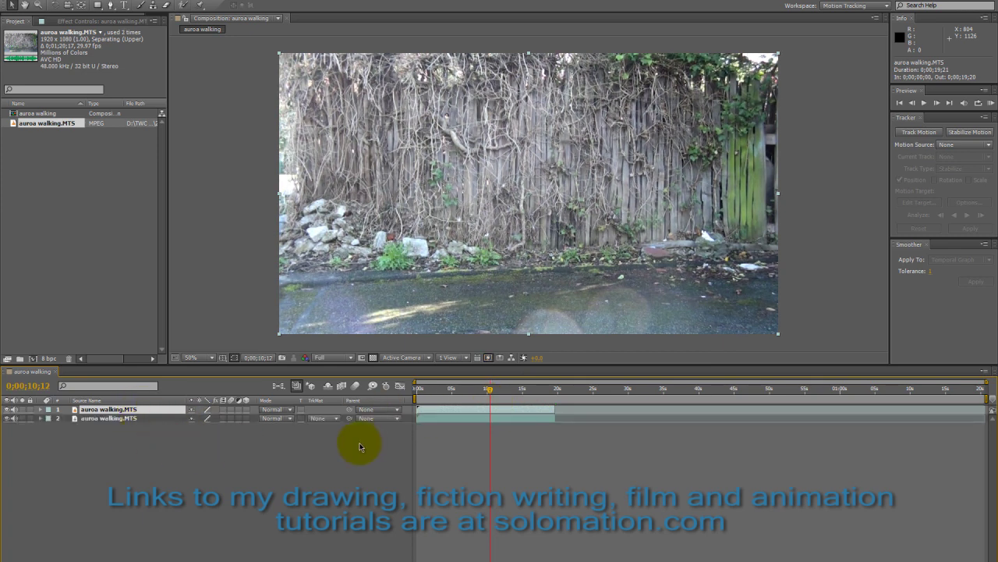
{"action": "left_click", "coordinate": [557, 390]}
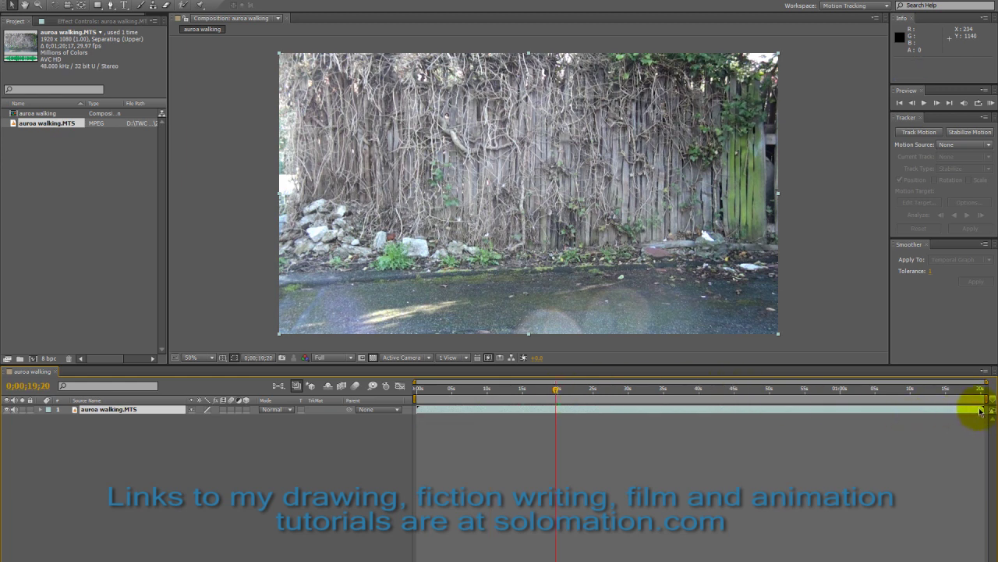
{"action": "left_click_drag", "start_coordinate": [982, 409], "coordinate": [558, 431]}
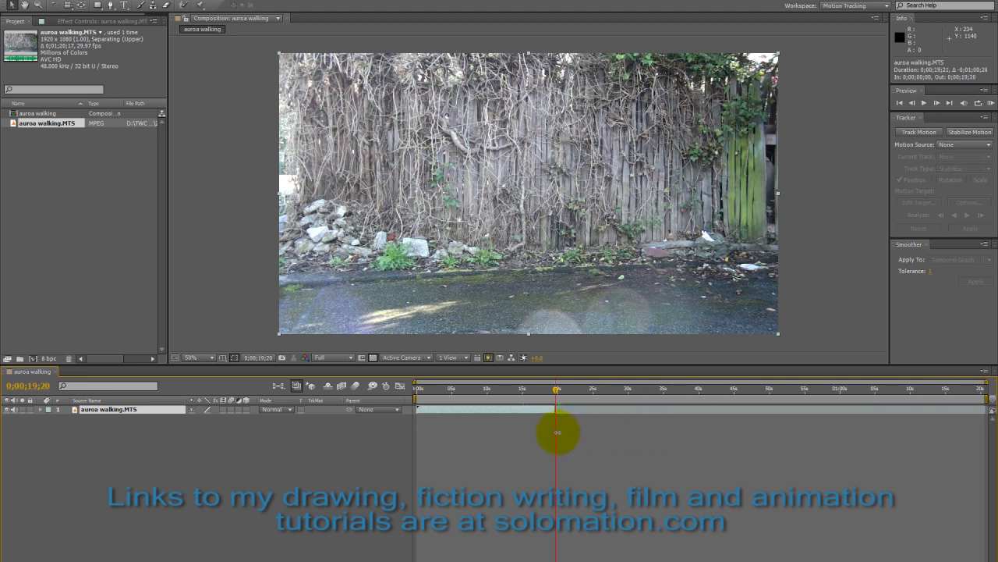
- Duplicate the trimmed footage layer and shift the lower copy to start at 0;00;19;21, directly after the first
{"action": "left_click_drag", "start_coordinate": [556, 392], "coordinate": [479, 396]}
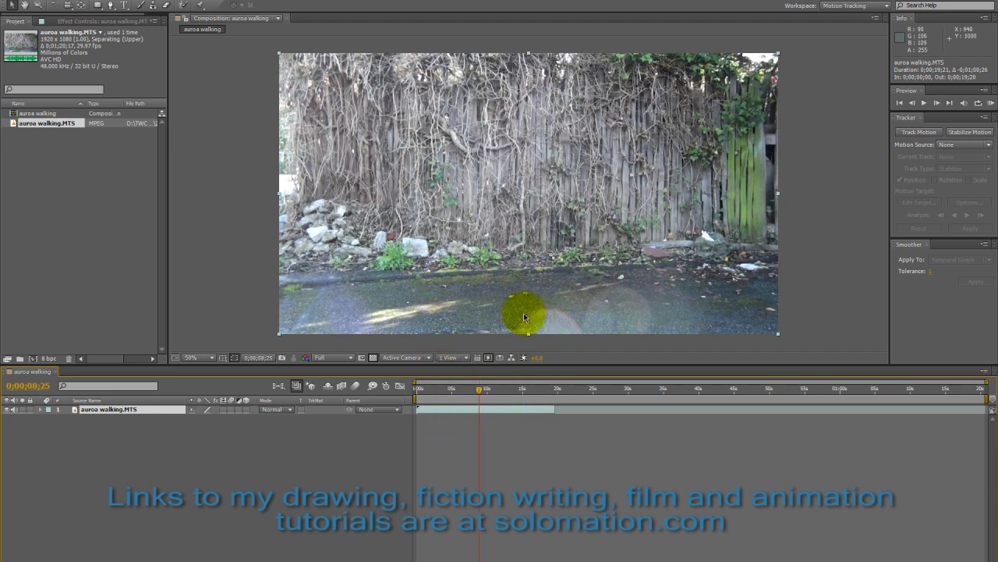
{"action": "mouse_move", "coordinate": [483, 390]}
{"action": "left_mouse_down"}
{"action": "mouse_move", "coordinate": [559, 396]}
{"action": "mouse_move", "coordinate": [491, 406]}
{"action": "left_mouse_up"}
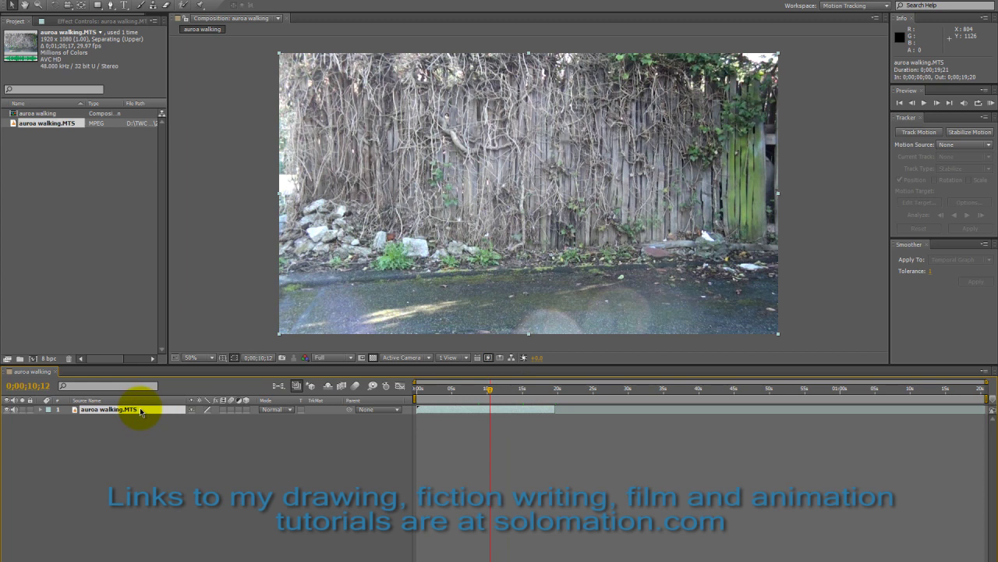
{"action": "key", "text": "ctrl+d"}
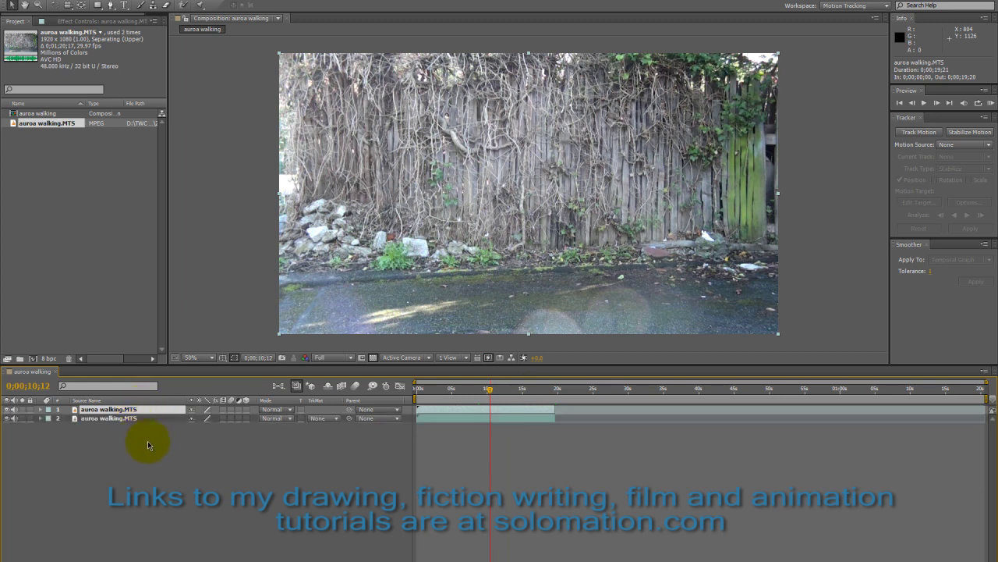
{"action": "left_click", "coordinate": [432, 420]}
{"action": "left_click_drag", "start_coordinate": [431, 421], "coordinate": [567, 423]}
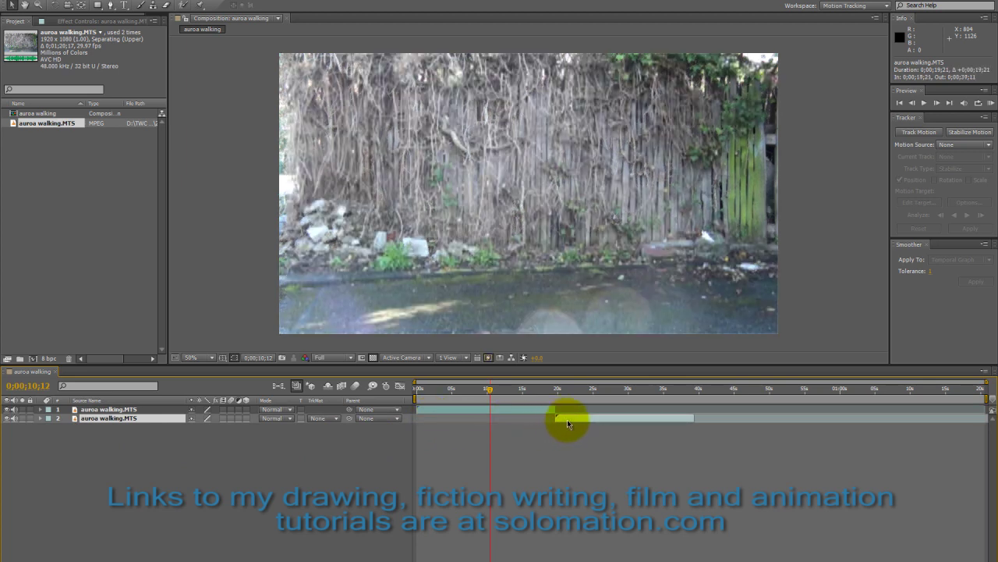
- Enable time remapping on the second layer and add a Time Remap keyframe at its end, 0;00;39;11
{"action": "left_click_drag", "start_coordinate": [494, 390], "coordinate": [555, 400]}
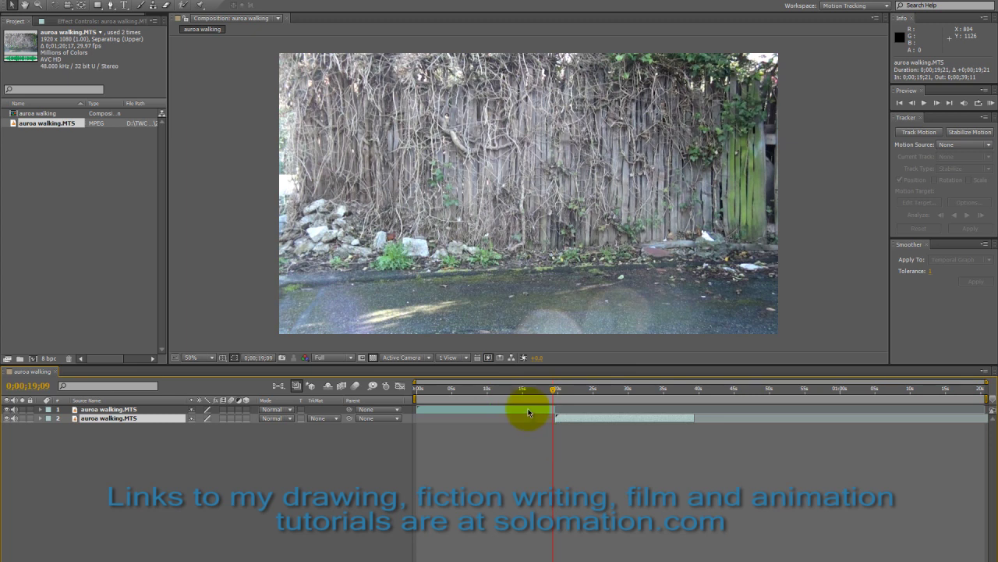
{"action": "key", "text": "space"}
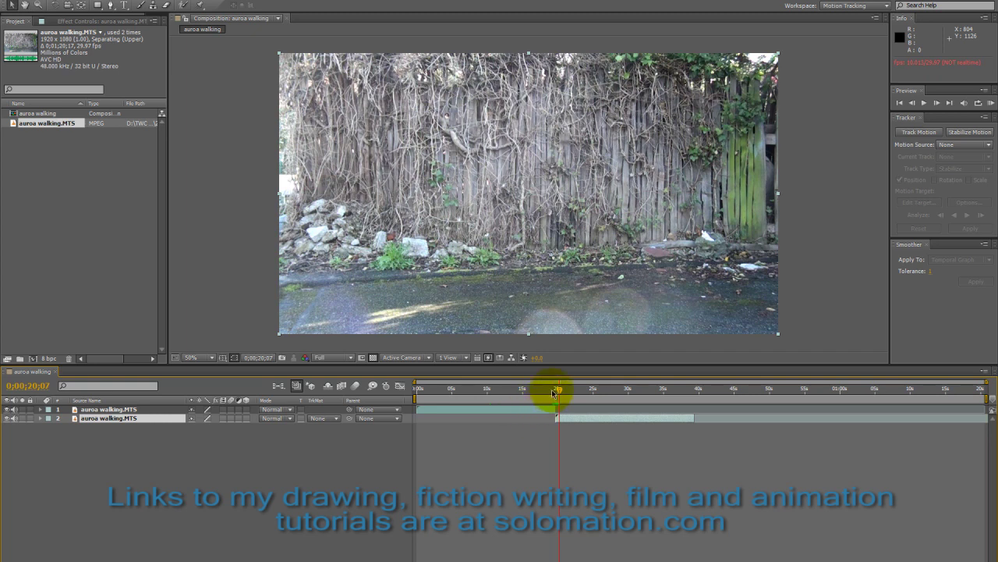
{"action": "left_click", "coordinate": [555, 393]}
{"action": "left_click_drag", "start_coordinate": [555, 395], "coordinate": [553, 394]}
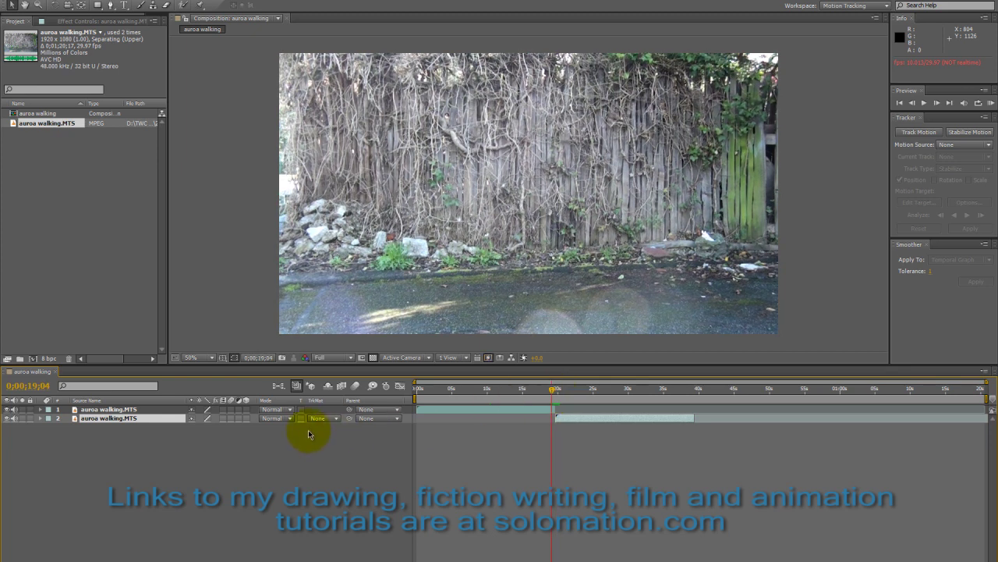
{"action": "right_click", "coordinate": [309, 426]}
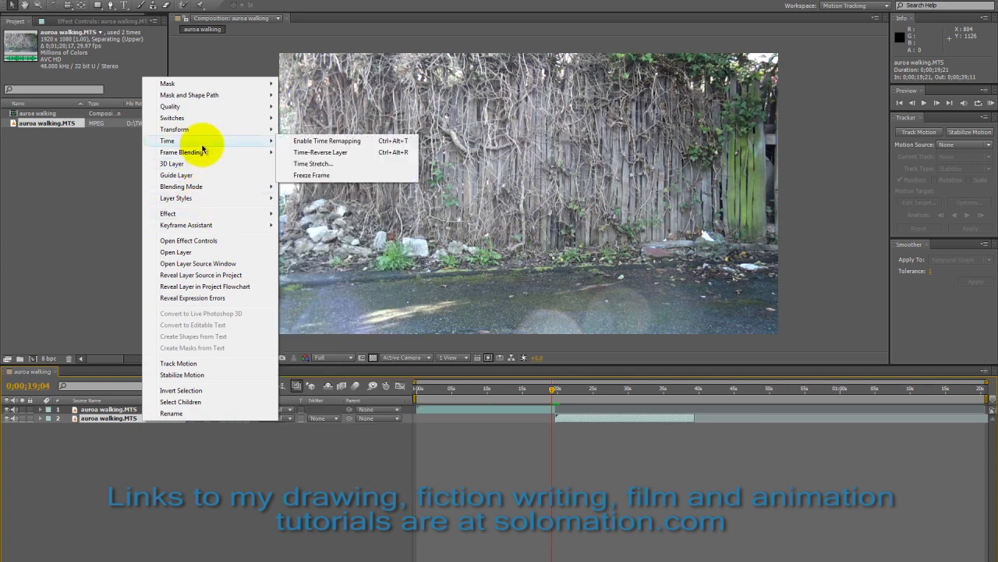
{"action": "mouse_move", "coordinate": [210, 132]}
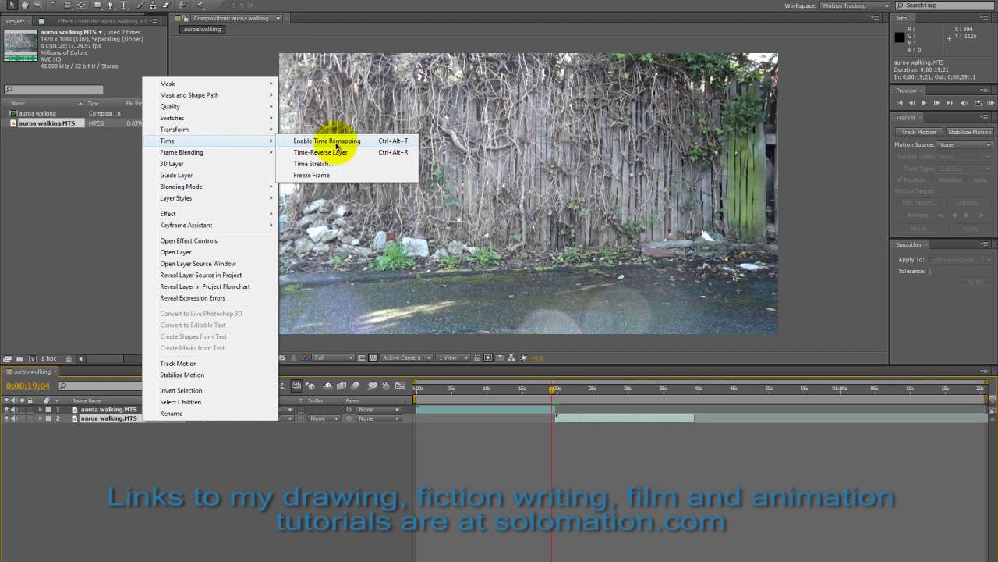
{"action": "left_click", "coordinate": [336, 143]}
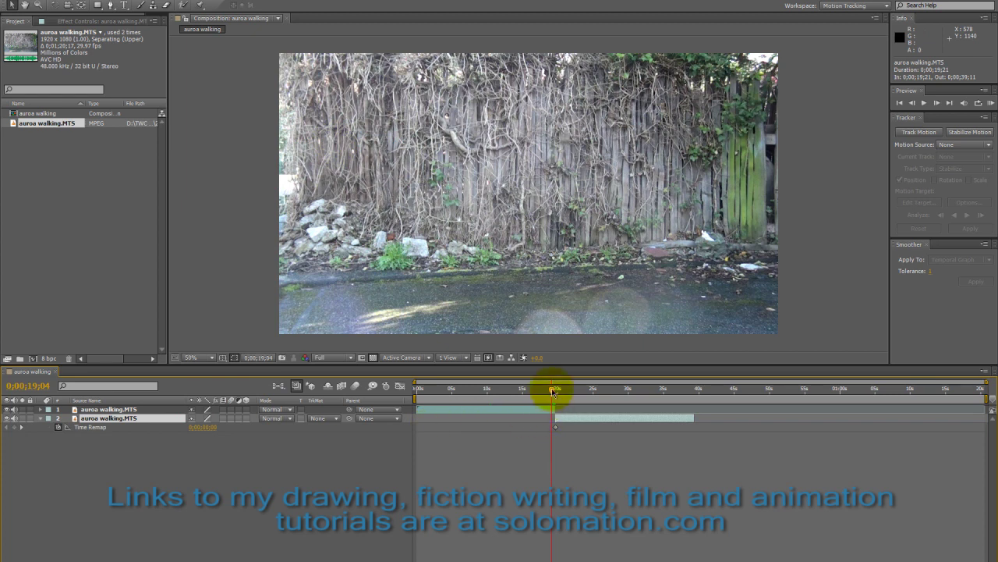
{"action": "left_click_drag", "start_coordinate": [553, 390], "coordinate": [619, 394]}
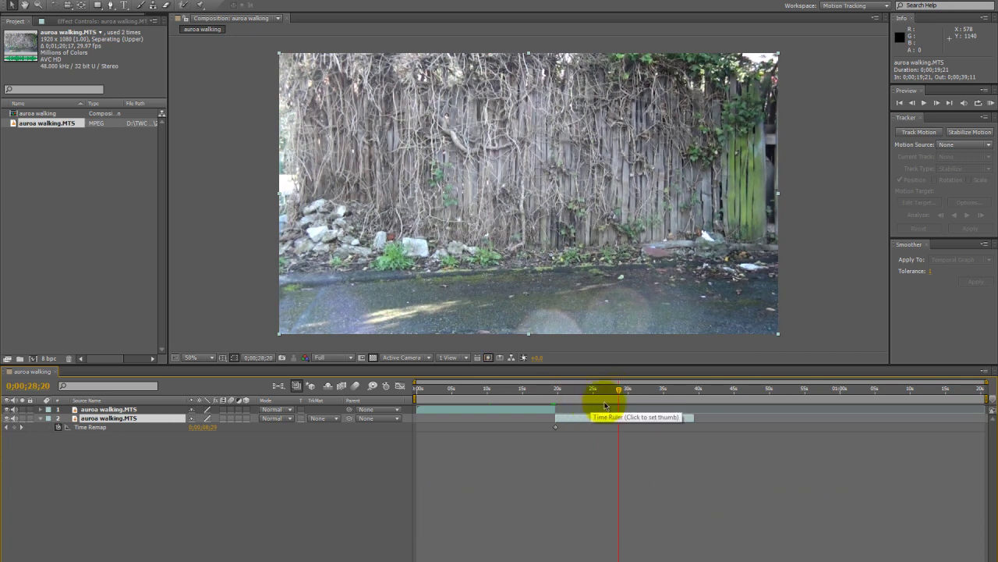
{"action": "key", "text": "o"}
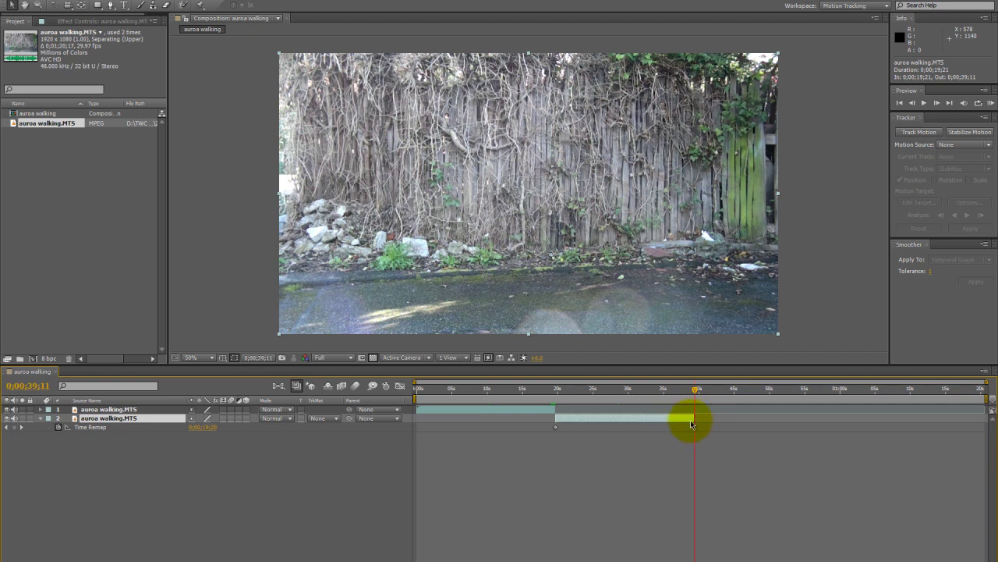
{"action": "left_click", "coordinate": [15, 428]}
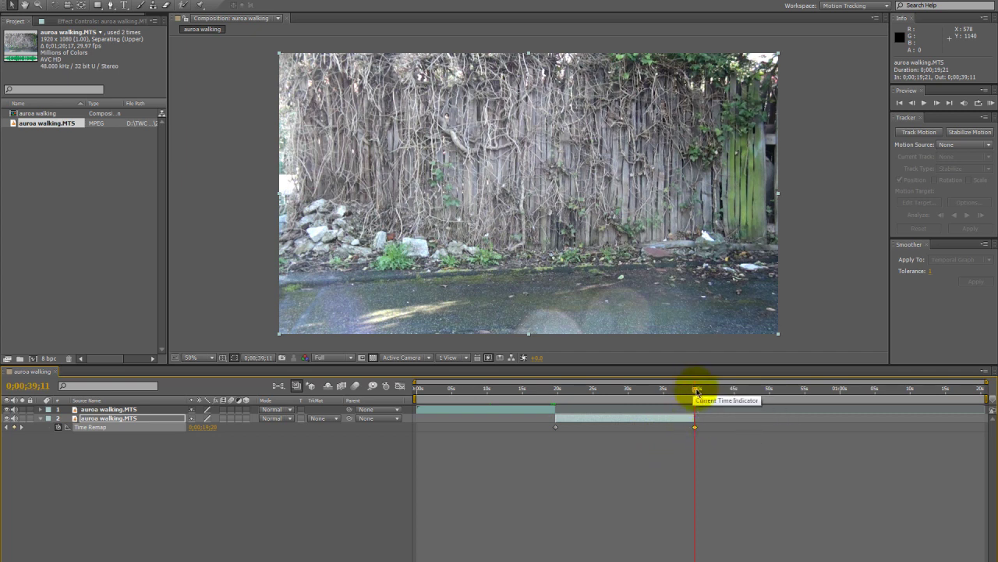
- Reverse the second layer by swapping its Time Remap keyframes, moving the first to 0;00;39;12 and the last to 0;00;19;21
{"action": "left_click_drag", "start_coordinate": [696, 392], "coordinate": [692, 392]}
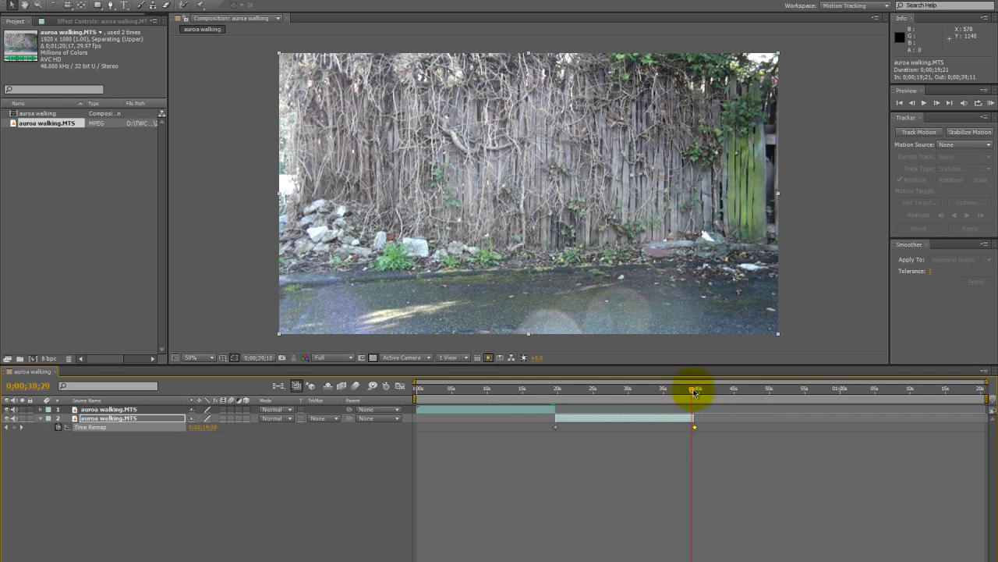
{"action": "left_click", "coordinate": [695, 428]}
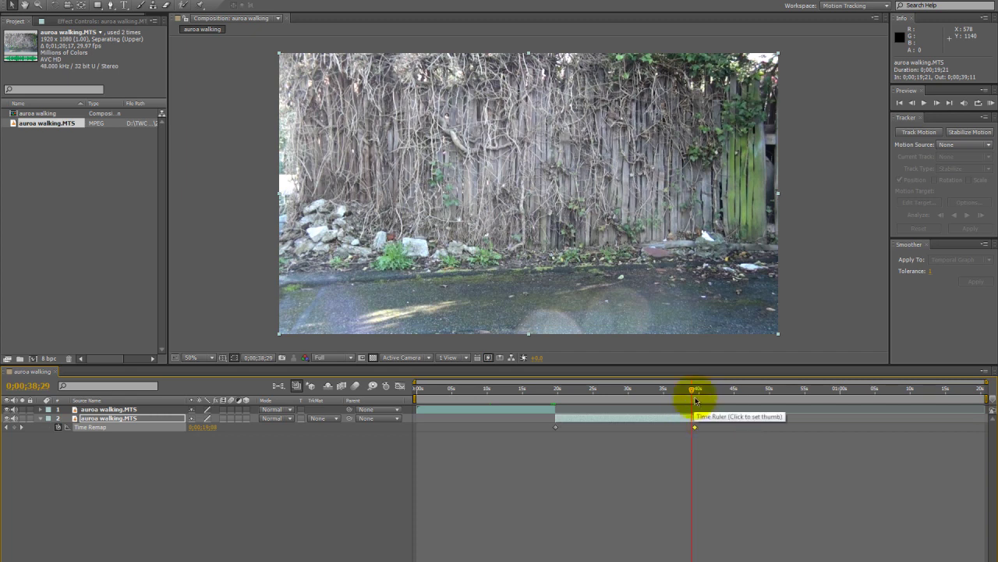
{"action": "left_click_drag", "start_coordinate": [692, 391], "coordinate": [653, 392]}
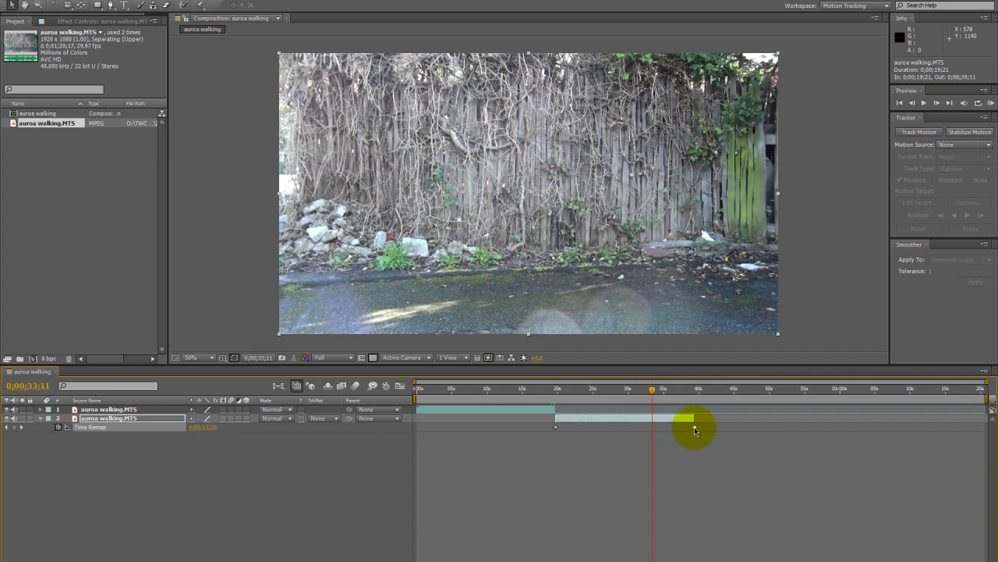
{"action": "mouse_move", "coordinate": [695, 429]}
{"action": "left_mouse_down"}
{"action": "mouse_move", "coordinate": [590, 429]}
{"action": "mouse_move", "coordinate": [692, 430]}
{"action": "left_mouse_up"}
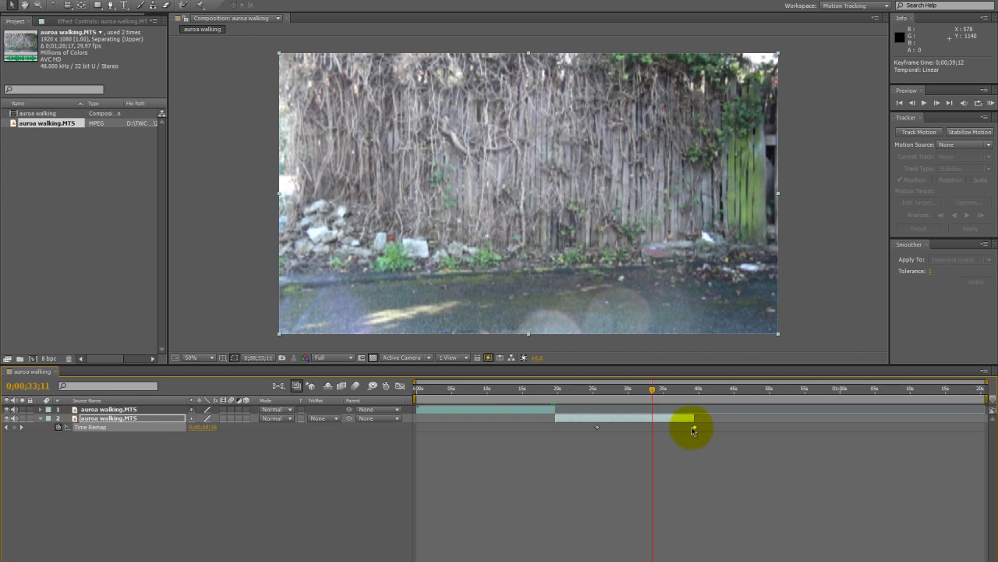
{"action": "left_click_drag", "start_coordinate": [693, 430], "coordinate": [694, 429]}
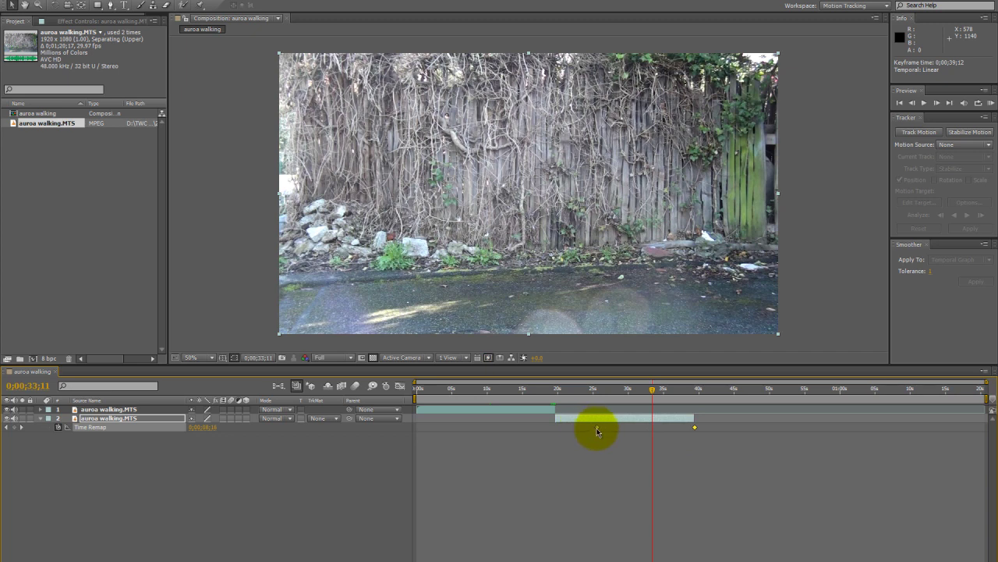
{"action": "left_click_drag", "start_coordinate": [597, 430], "coordinate": [558, 435]}
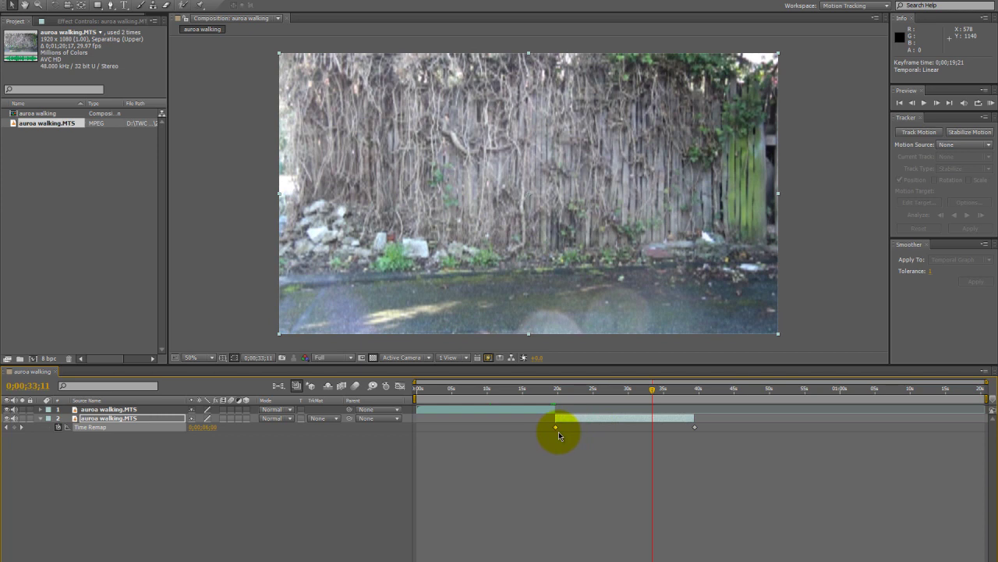
- Set the work area to end with the second layer at 0;00;39;11 and trim the composition to it
{"action": "left_click_drag", "start_coordinate": [660, 392], "coordinate": [537, 394]}
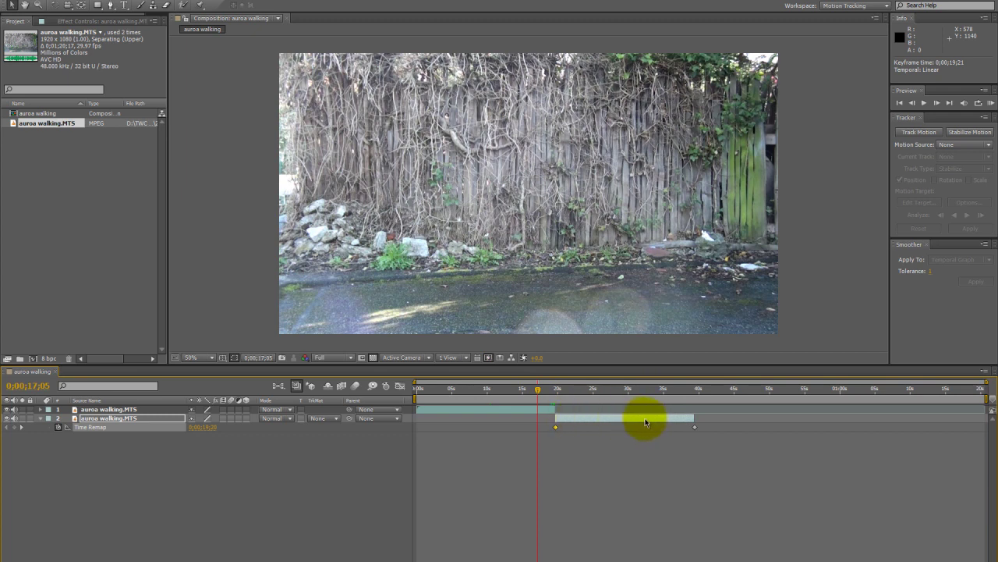
{"action": "left_click_drag", "start_coordinate": [537, 392], "coordinate": [418, 396]}
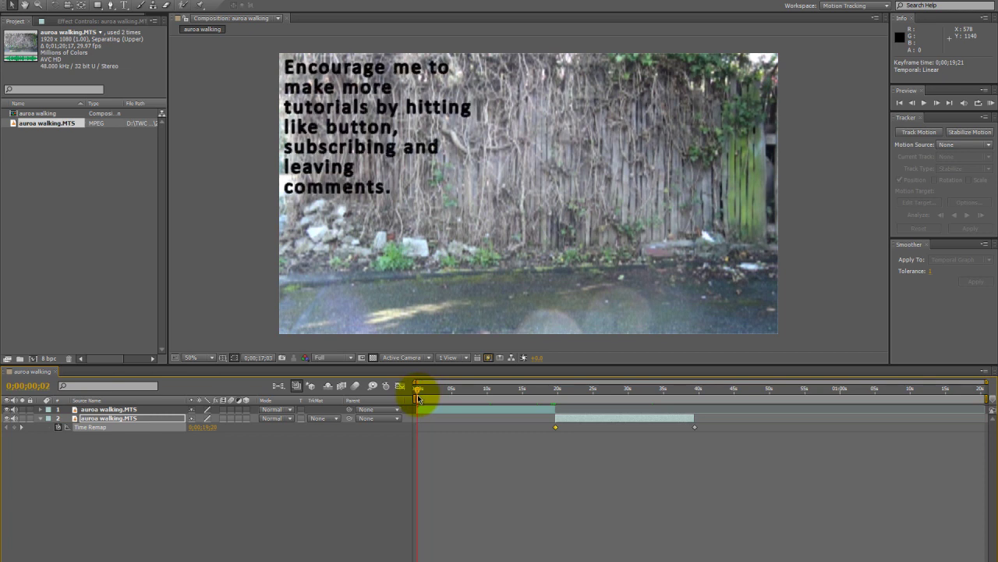
{"action": "left_click_drag", "start_coordinate": [419, 396], "coordinate": [555, 393]}
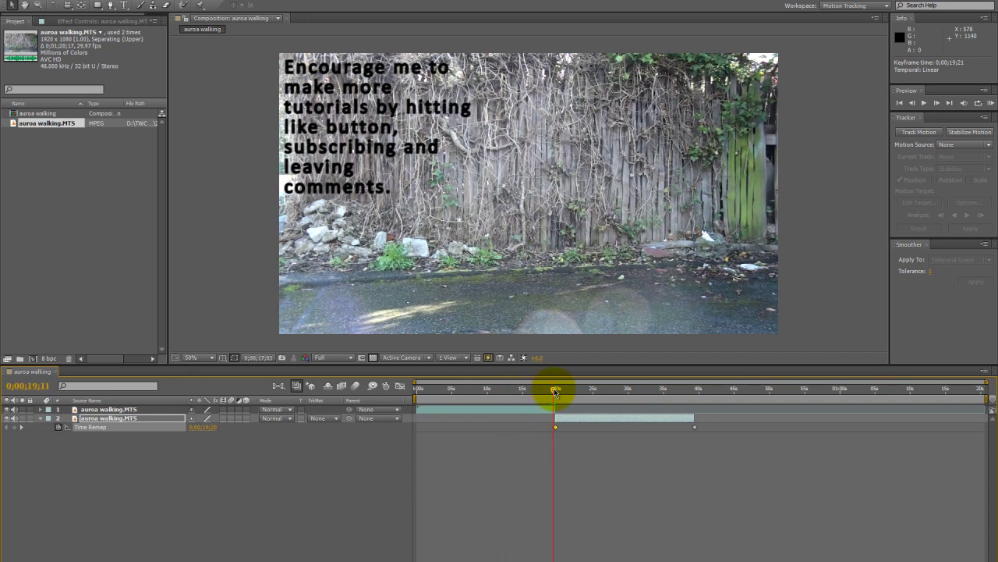
{"action": "left_click_drag", "start_coordinate": [555, 393], "coordinate": [556, 393]}
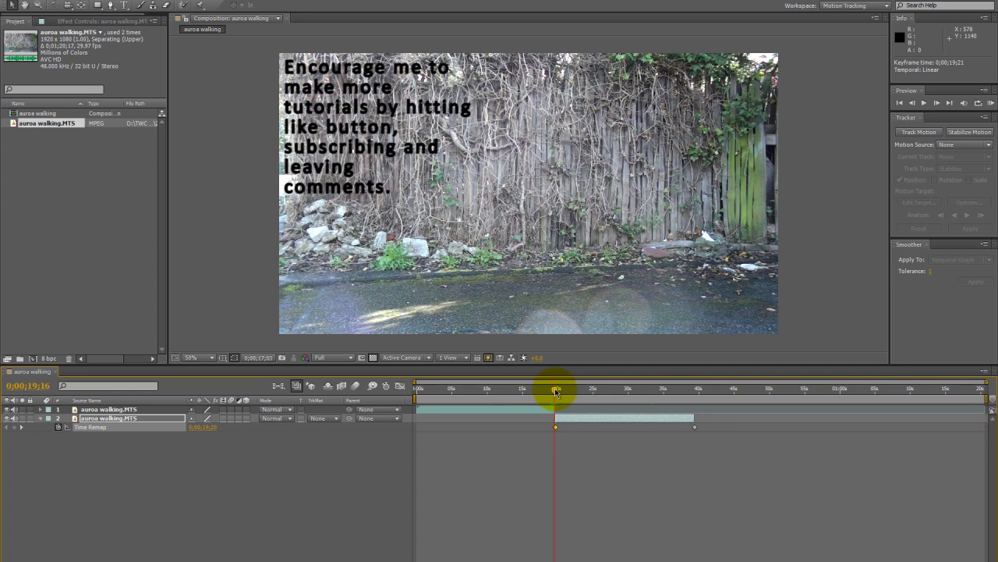
{"action": "left_click_drag", "start_coordinate": [556, 392], "coordinate": [606, 395]}
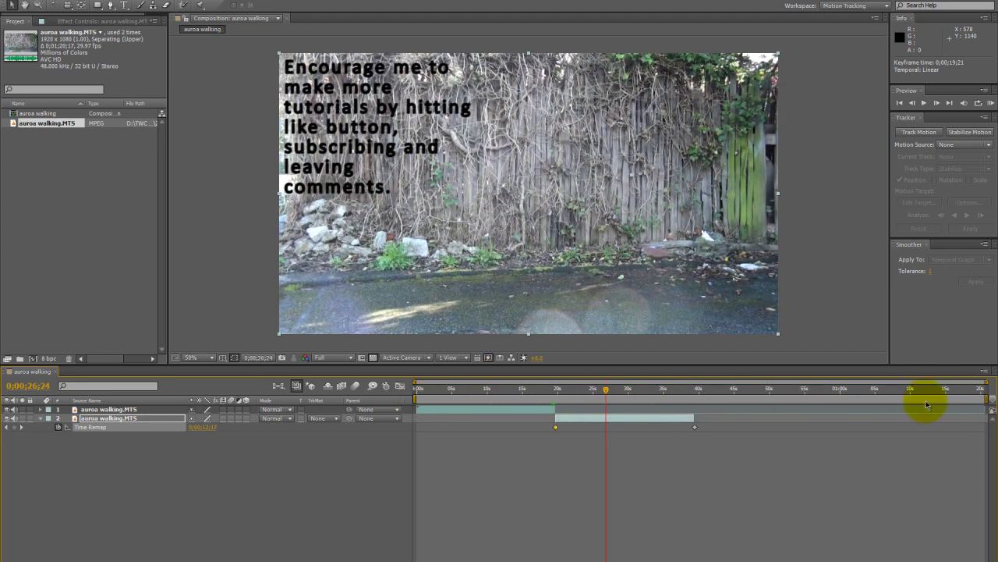
{"action": "left_click_drag", "start_coordinate": [984, 398], "coordinate": [699, 401]}
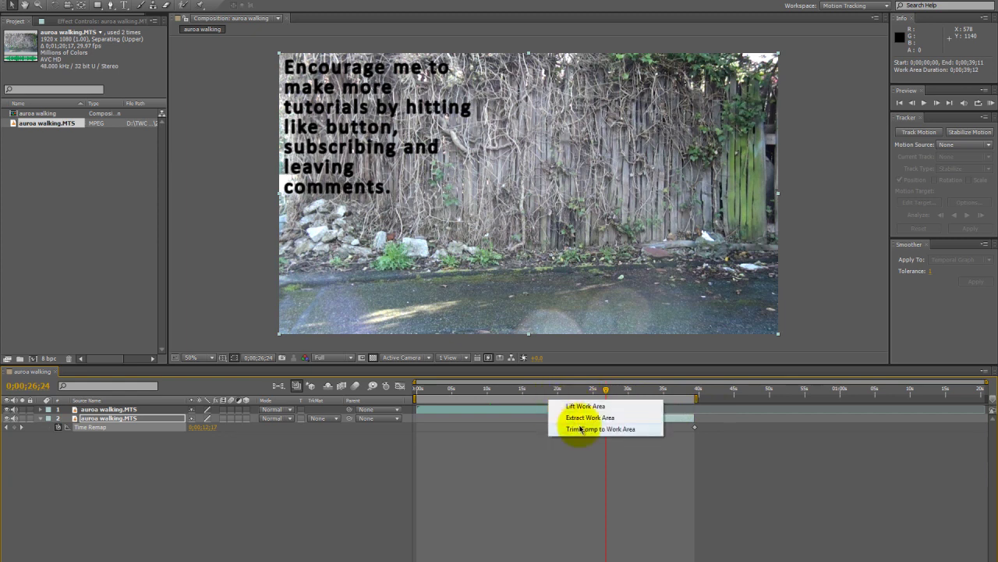
{"action": "left_click", "coordinate": [583, 429]}
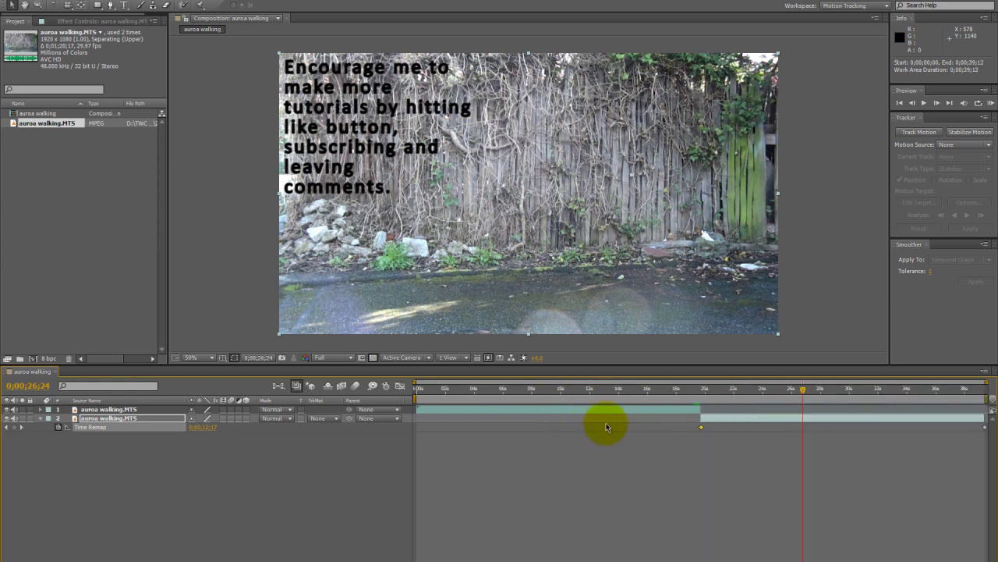